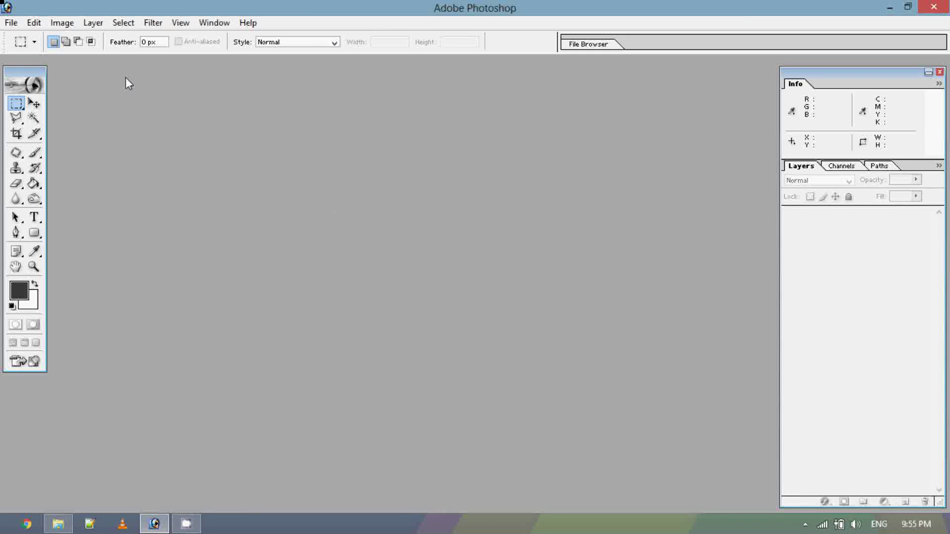
Create a new blank document and type the word 'text' in orange blocky letters.
{"action": "left_click", "coordinate": [11, 22]}
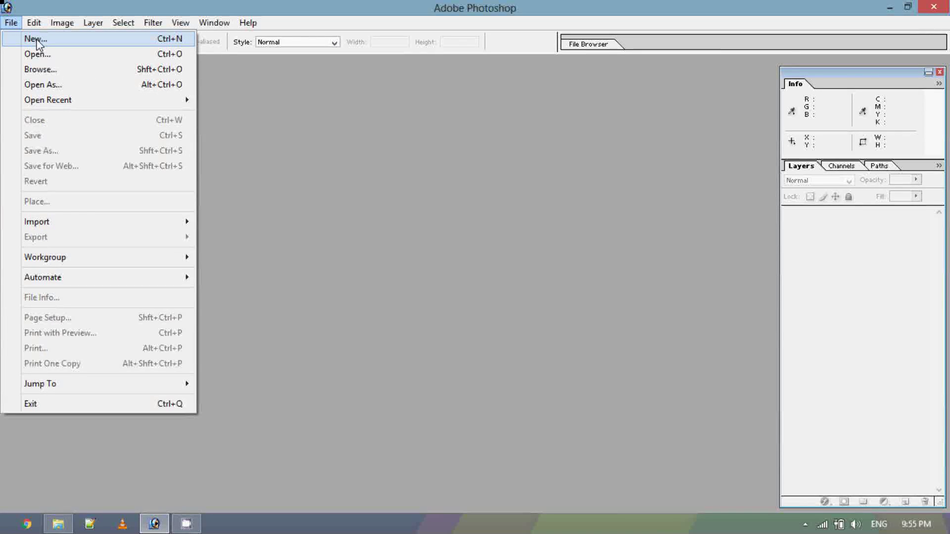
{"action": "left_click", "coordinate": [35, 40]}
{"action": "left_click", "coordinate": [594, 142]}
{"action": "key", "text": "t"}
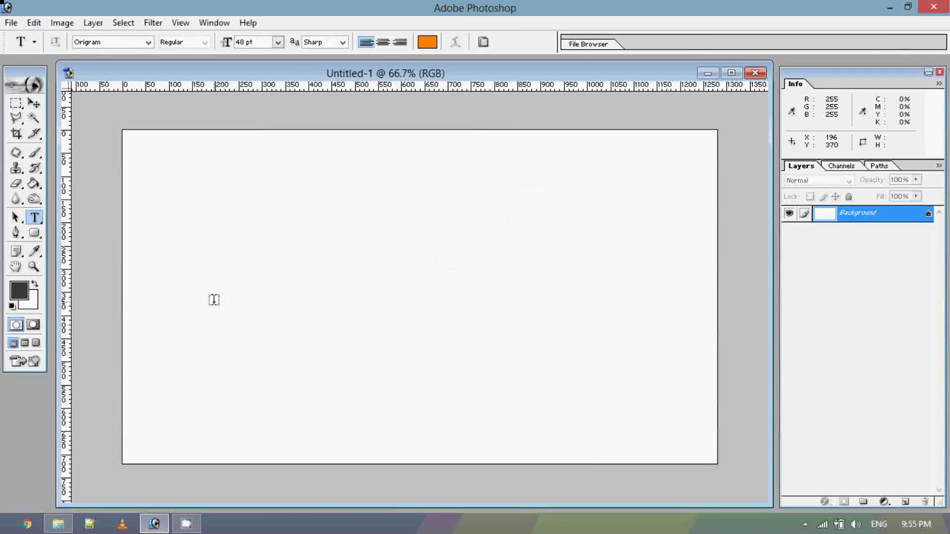
{"action": "left_click", "coordinate": [201, 314]}
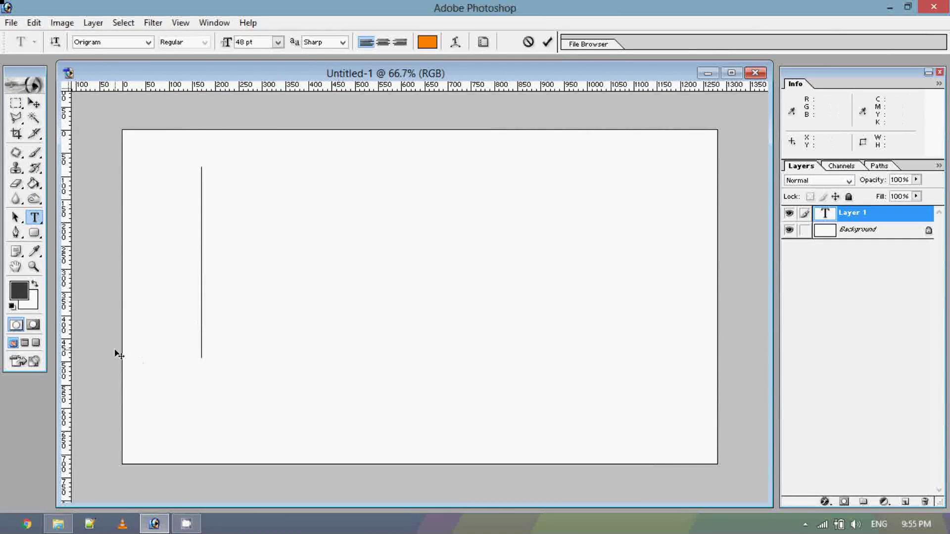
{"action": "type", "text": "text"}
{"action": "key", "text": "ctrl+Return"}
{"action": "key", "text": "v"}
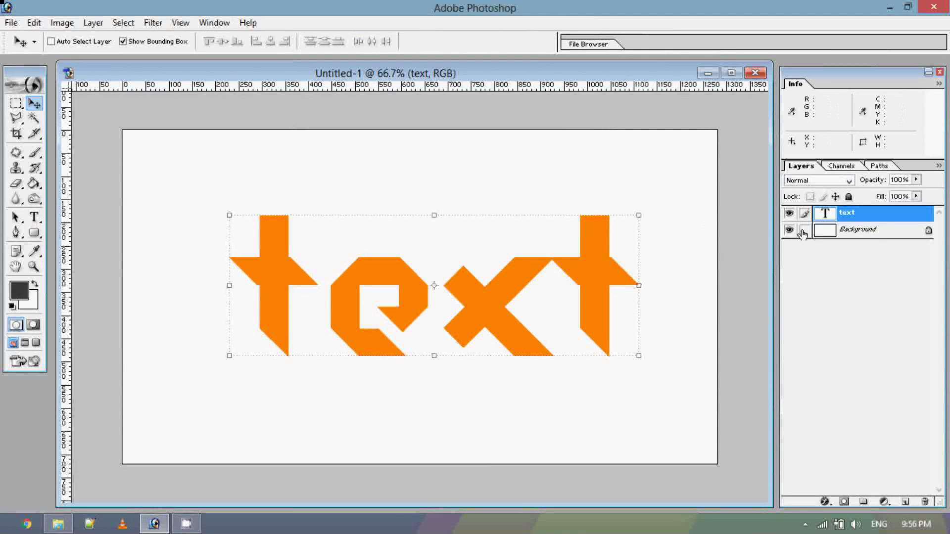
Rasterize the 'text' layer into pixels and view the document at 100%.
{"action": "right_click", "coordinate": [870, 215]}
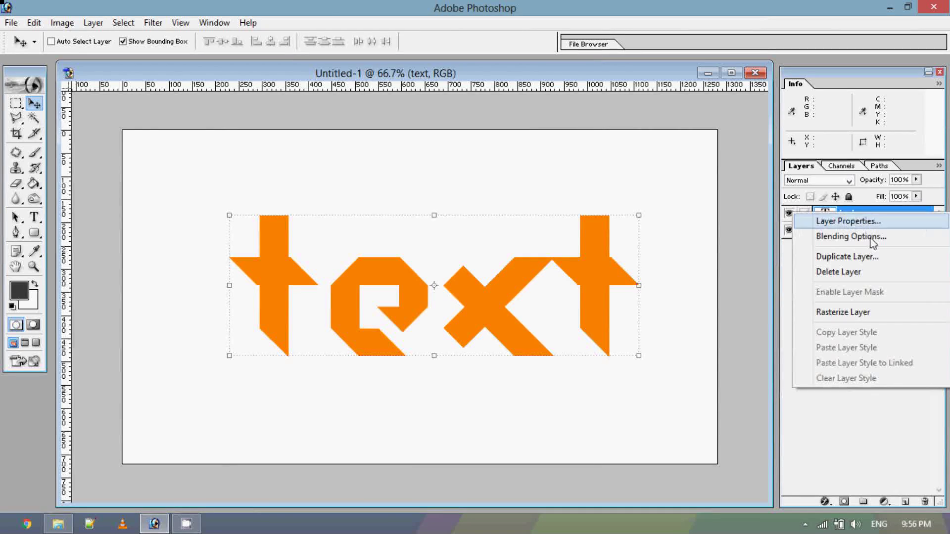
{"action": "left_click", "coordinate": [886, 317]}
{"action": "left_click", "coordinate": [16, 103]}
{"action": "key", "text": "ctrl+plus"}
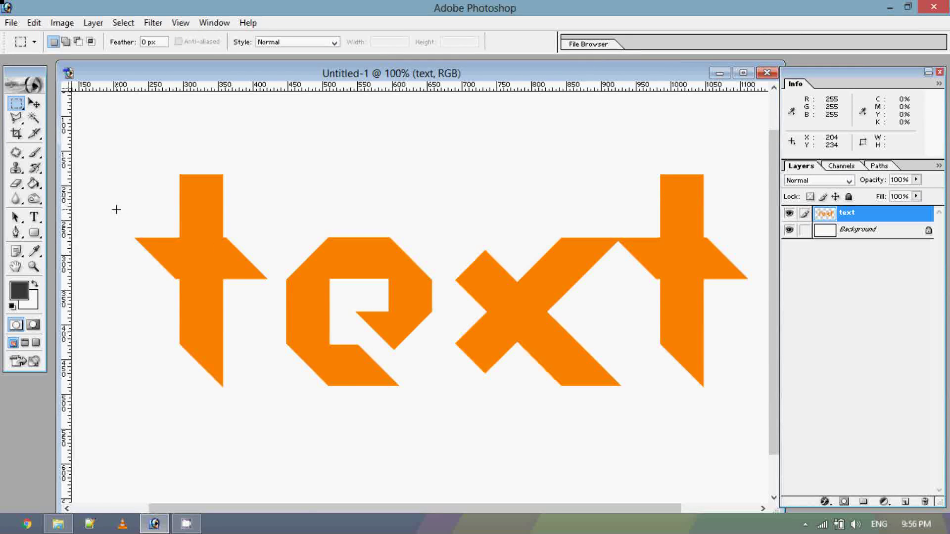
Select the t's left arm and burn it red with the Burn tool on Midtones range.
{"action": "left_click_drag", "start_coordinate": [116, 209], "coordinate": [153, 254]}
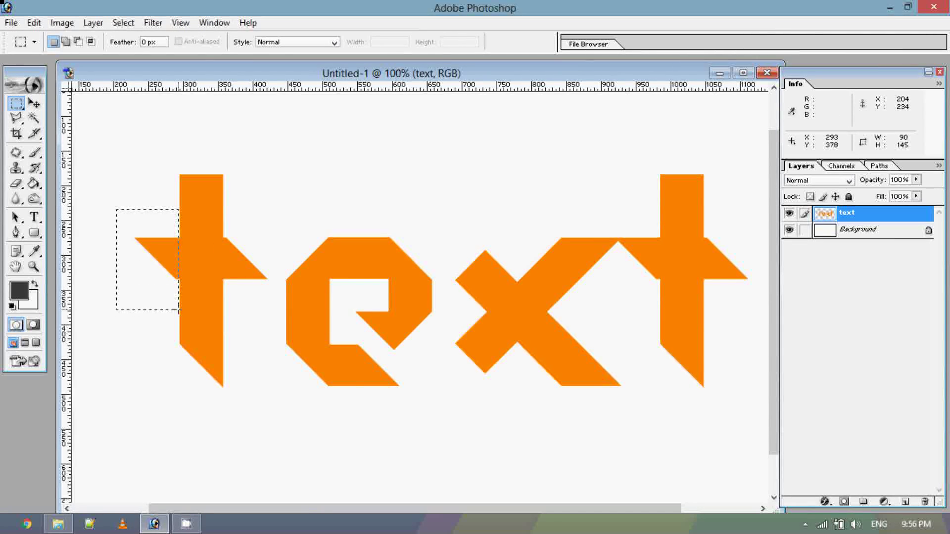
{"action": "left_click_drag", "start_coordinate": [181, 314], "coordinate": [181, 315]}
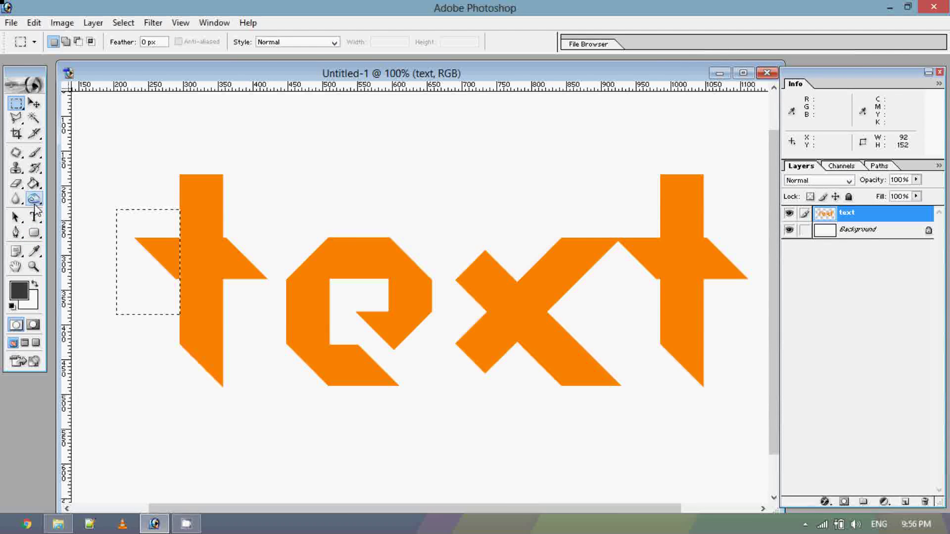
{"action": "left_click", "coordinate": [35, 205]}
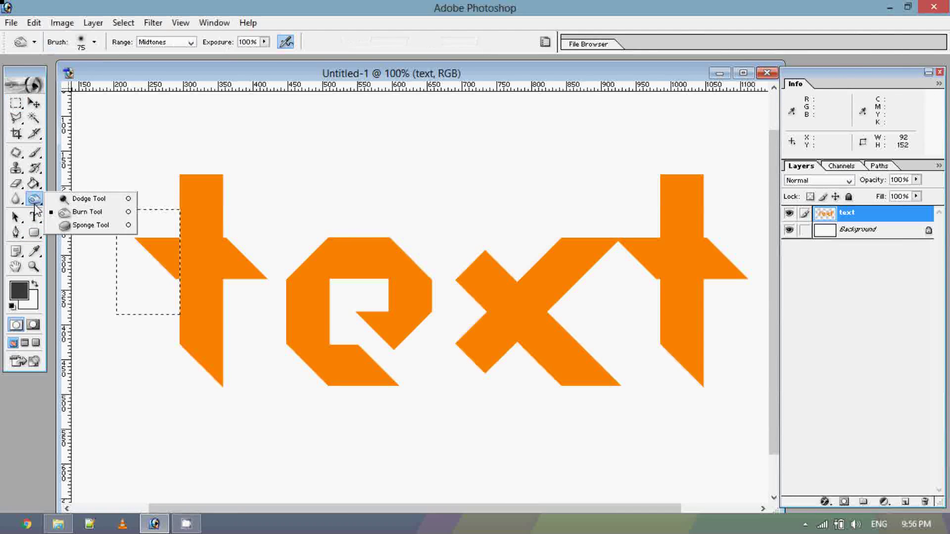
{"action": "left_click", "coordinate": [89, 213]}
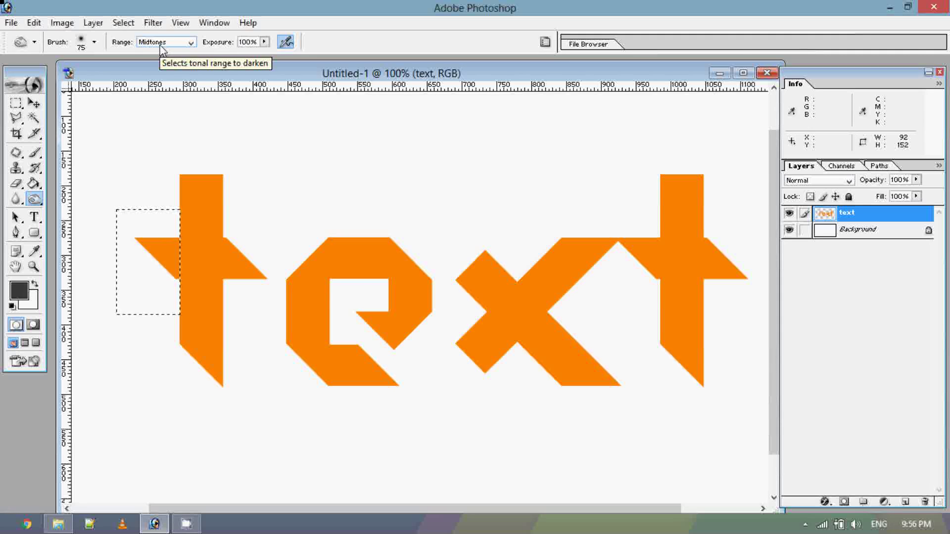
{"action": "left_click", "coordinate": [191, 43]}
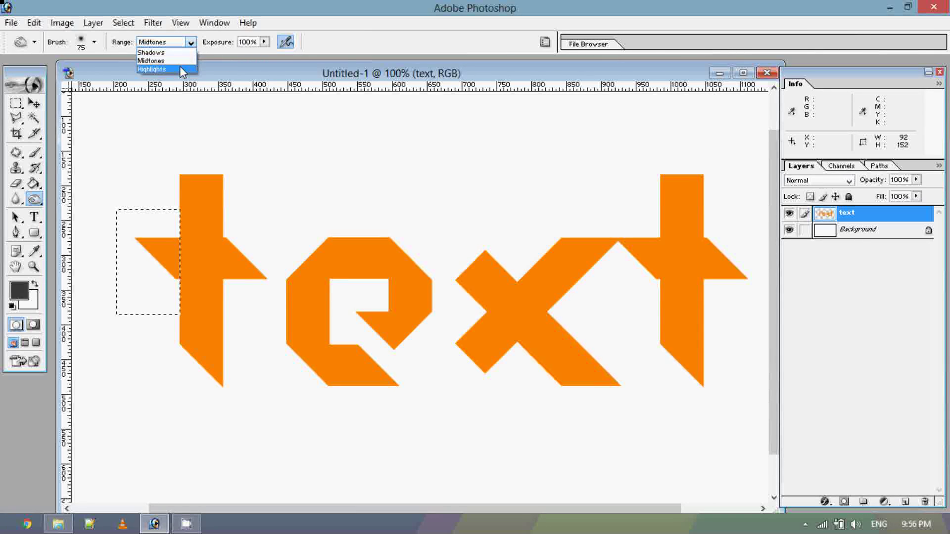
{"action": "left_click", "coordinate": [181, 63]}
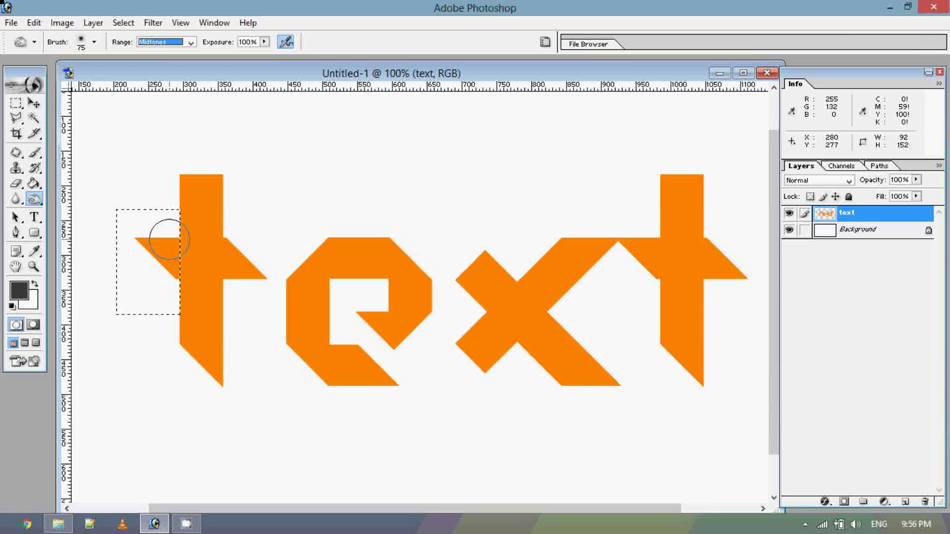
{"action": "left_click_drag", "start_coordinate": [169, 241], "coordinate": [239, 261]}
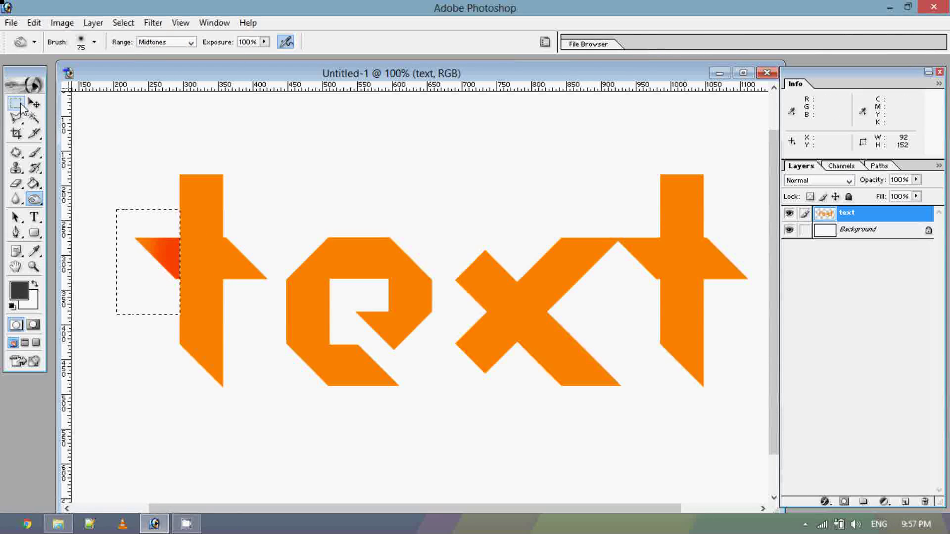
Move the rectangular selection onto the t's right arm.
{"action": "left_click", "coordinate": [17, 105]}
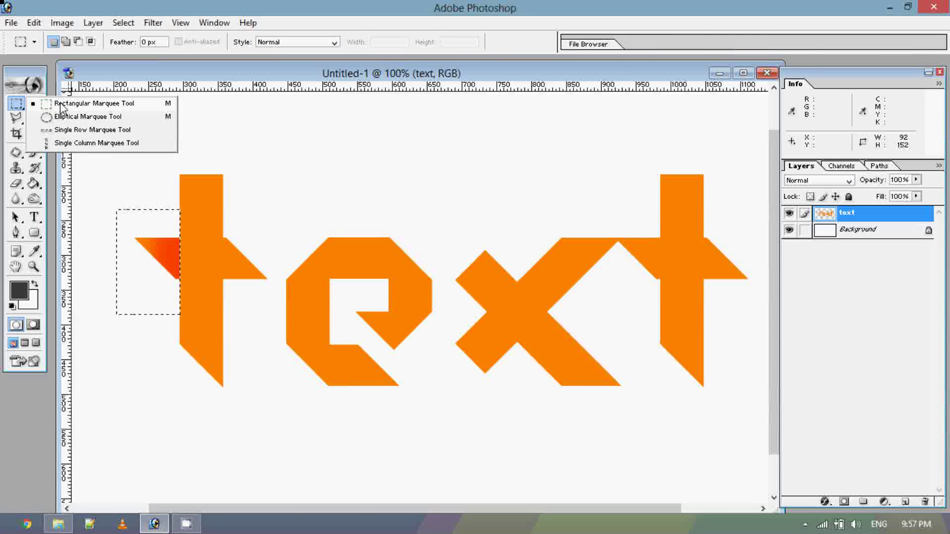
{"action": "left_click", "coordinate": [61, 109]}
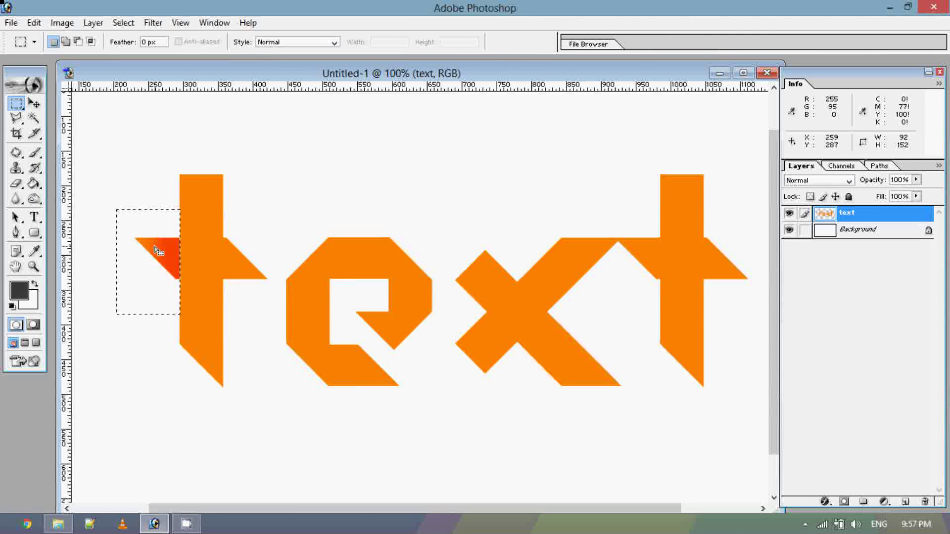
{"action": "left_click_drag", "start_coordinate": [158, 250], "coordinate": [261, 254]}
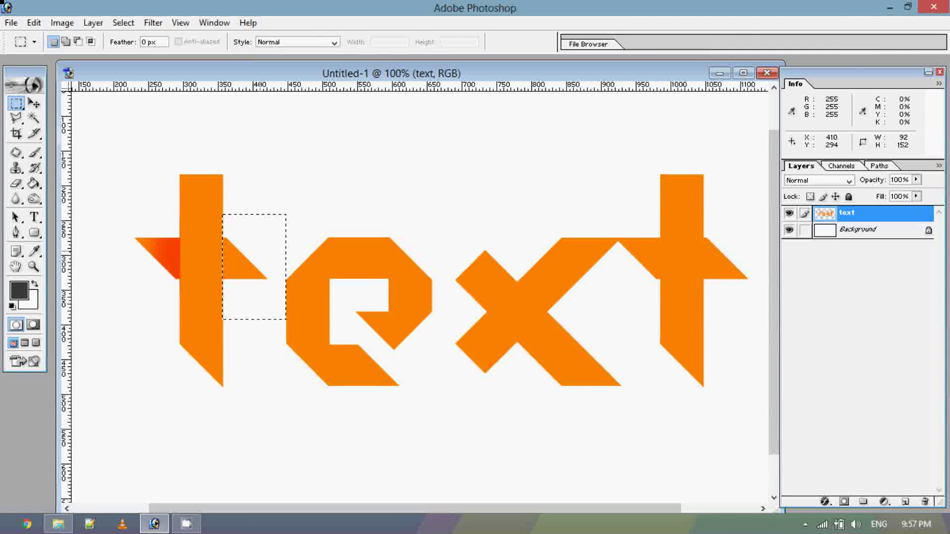
Burn the t's right arm red, then move the selection over the e's left stroke.
{"action": "left_click", "coordinate": [36, 203]}
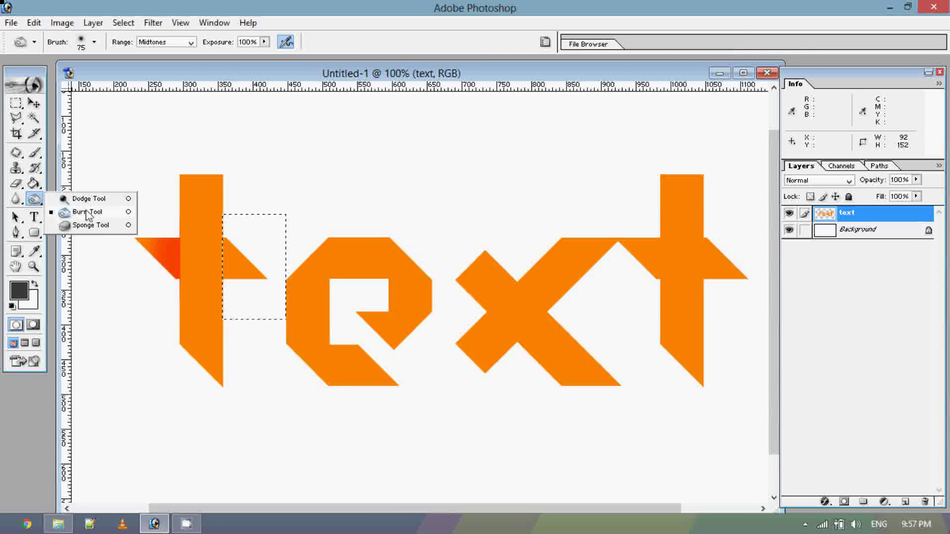
{"action": "left_click", "coordinate": [66, 212]}
{"action": "left_click_drag", "start_coordinate": [254, 247], "coordinate": [221, 280]}
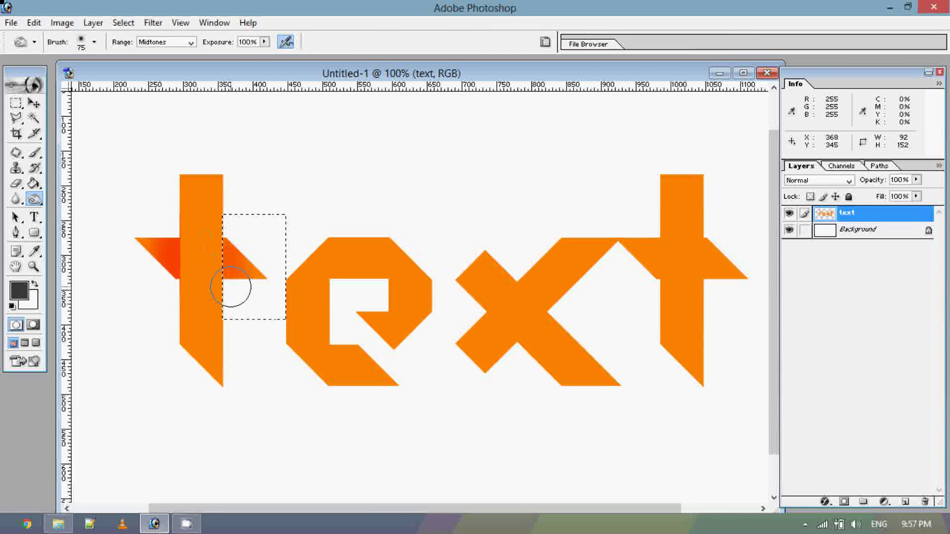
{"action": "left_click_drag", "start_coordinate": [221, 280], "coordinate": [195, 280]}
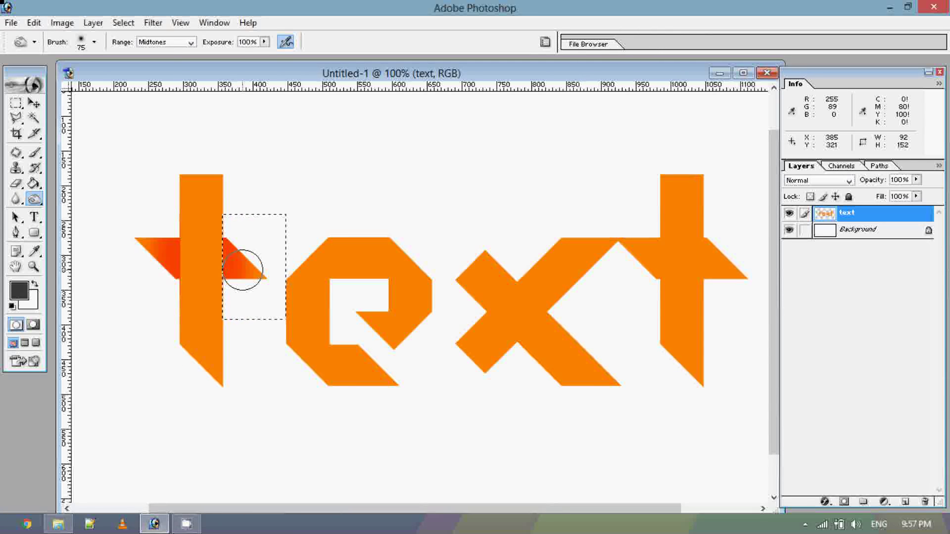
{"action": "key", "text": "m"}
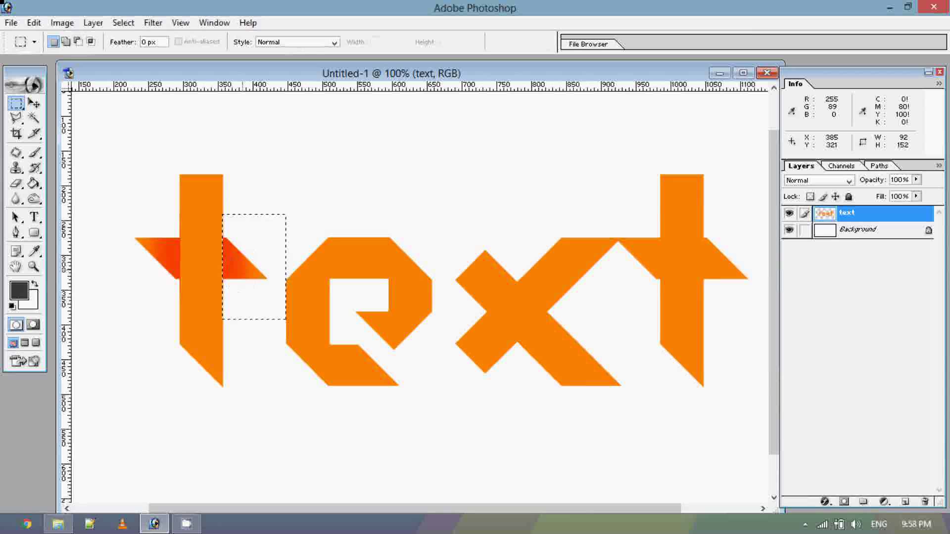
{"action": "mouse_move", "coordinate": [241, 256]}
{"action": "left_mouse_down"}
{"action": "mouse_move", "coordinate": [333, 248]}
{"action": "mouse_move", "coordinate": [287, 322]}
{"action": "left_mouse_up"}
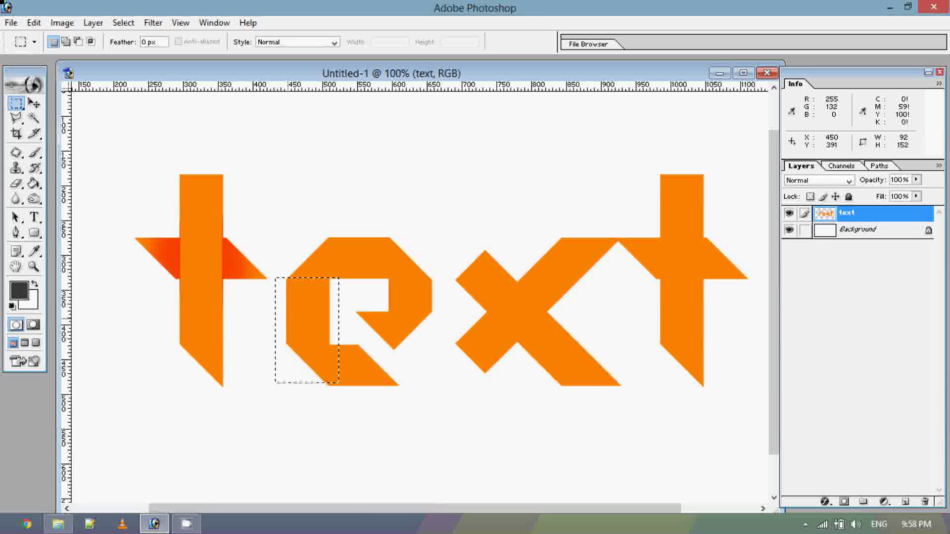
Burn red folds into the upper and lower parts of the e's left stroke.
{"action": "key", "text": "o"}
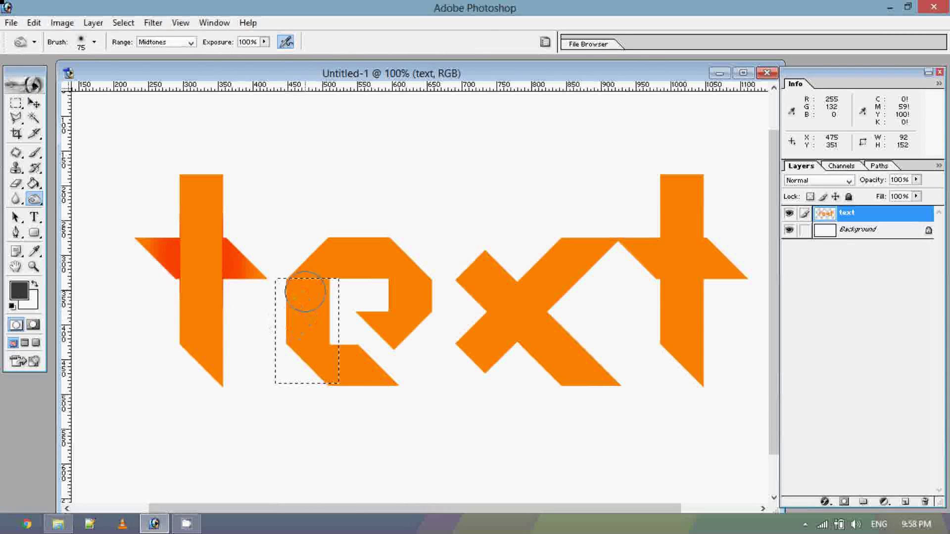
{"action": "left_click_drag", "start_coordinate": [294, 284], "coordinate": [326, 286]}
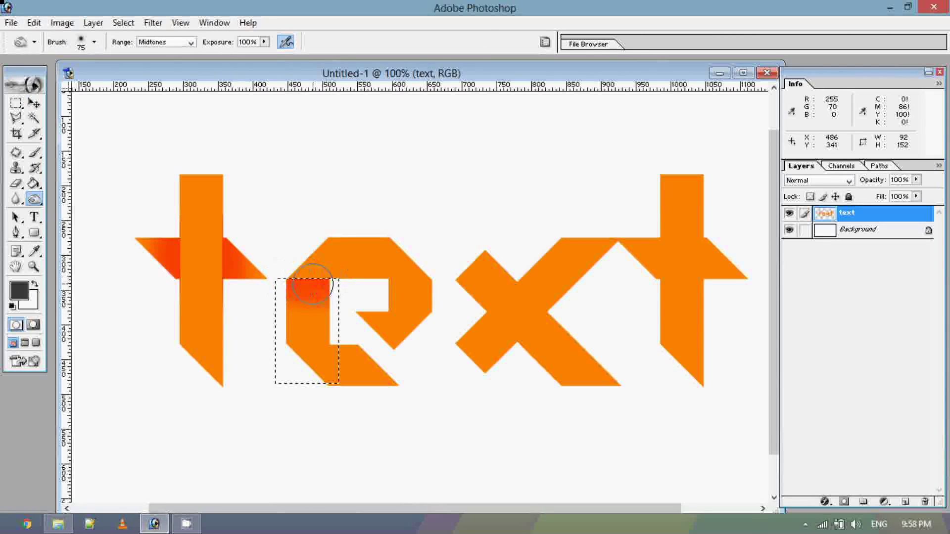
{"action": "key", "text": "m"}
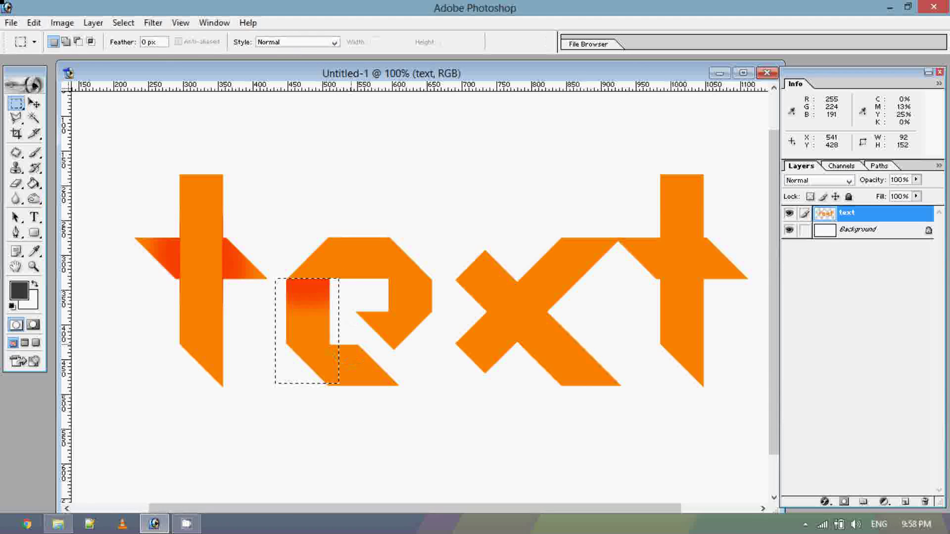
{"action": "left_click_drag", "start_coordinate": [309, 322], "coordinate": [307, 274]}
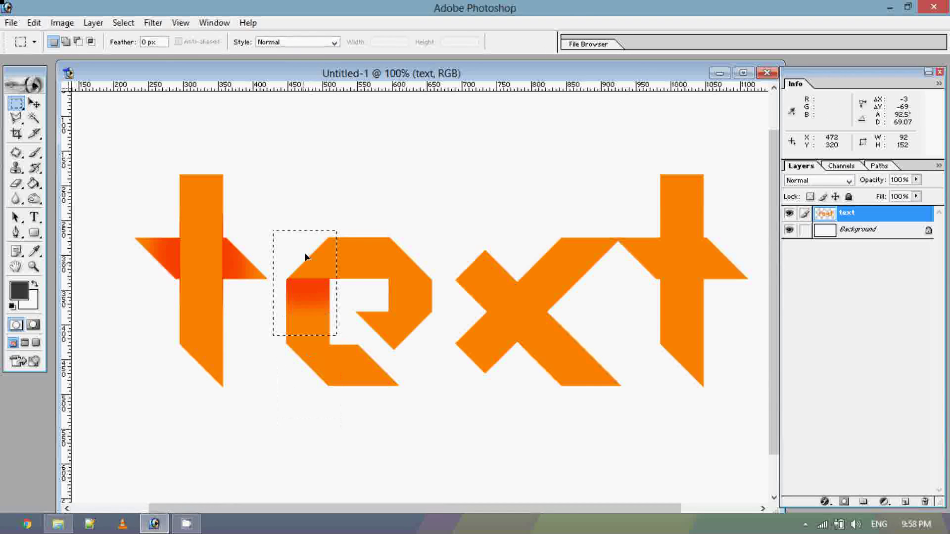
{"action": "left_click_drag", "start_coordinate": [307, 280], "coordinate": [309, 281]}
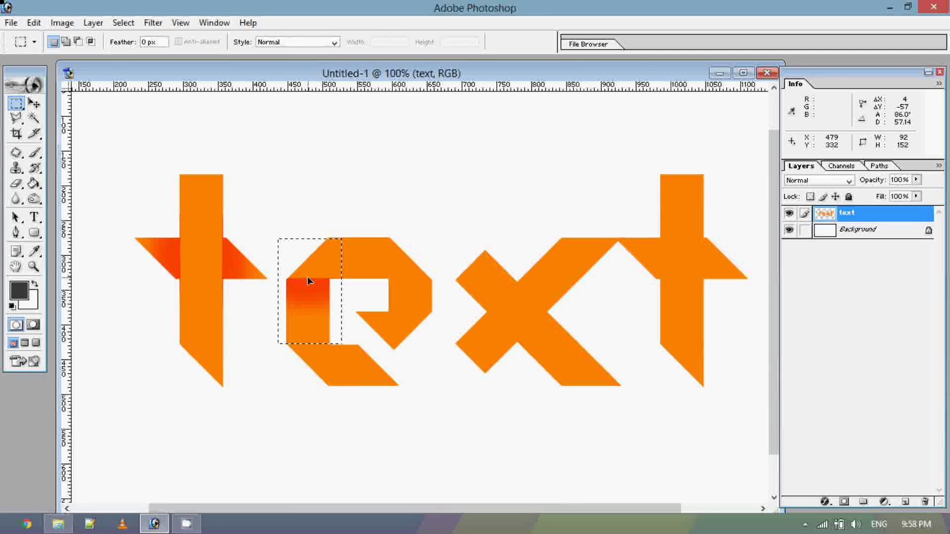
{"action": "key", "text": "o"}
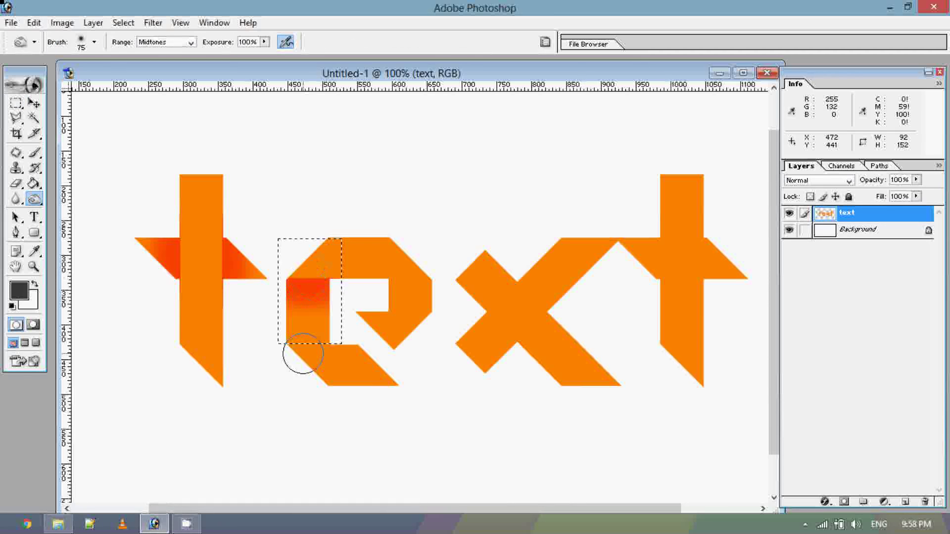
{"action": "left_click_drag", "start_coordinate": [296, 344], "coordinate": [311, 350]}
Move the selection onto the e's top bar and burn it red.
{"action": "key", "text": "m"}
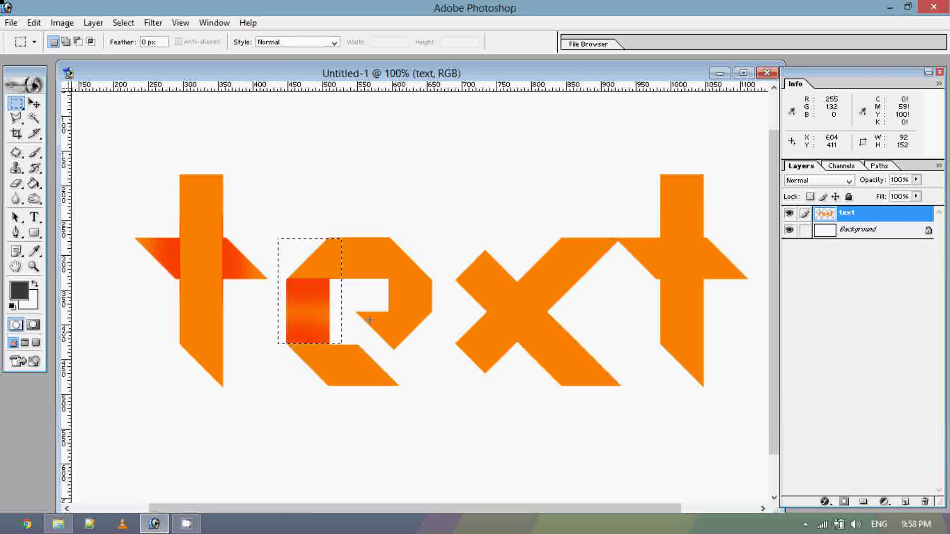
{"action": "mouse_move", "coordinate": [319, 306]}
{"action": "left_mouse_down"}
{"action": "mouse_move", "coordinate": [430, 254]}
{"action": "mouse_move", "coordinate": [363, 259]}
{"action": "mouse_move", "coordinate": [376, 244]}
{"action": "mouse_move", "coordinate": [374, 264]}
{"action": "mouse_move", "coordinate": [388, 254]}
{"action": "mouse_move", "coordinate": [405, 303]}
{"action": "mouse_move", "coordinate": [405, 259]}
{"action": "left_mouse_up"}
{"action": "key", "text": "o"}
{"action": "key", "text": "m"}
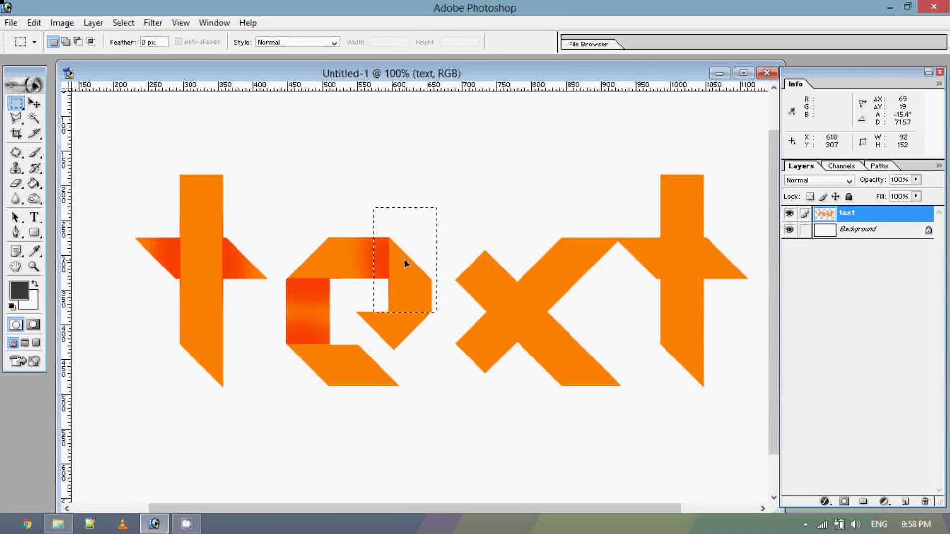
Burn a red fold into the lower-right side of the e.
{"action": "mouse_move", "coordinate": [404, 258]}
{"action": "left_mouse_down"}
{"action": "mouse_move", "coordinate": [374, 307]}
{"action": "mouse_move", "coordinate": [413, 313]}
{"action": "mouse_move", "coordinate": [407, 259]}
{"action": "mouse_move", "coordinate": [666, 283]}
{"action": "mouse_move", "coordinate": [663, 332]}
{"action": "mouse_move", "coordinate": [671, 301]}
{"action": "mouse_move", "coordinate": [661, 279]}
{"action": "mouse_move", "coordinate": [703, 289]}
{"action": "mouse_move", "coordinate": [691, 169]}
{"action": "mouse_move", "coordinate": [683, 233]}
{"action": "mouse_move", "coordinate": [640, 227]}
{"action": "mouse_move", "coordinate": [702, 242]}
{"action": "mouse_move", "coordinate": [695, 213]}
{"action": "left_mouse_up"}
{"action": "key", "text": "o"}
{"action": "key", "text": "m"}
Burn red folds into the final t's stem above and below its crossbar.
{"action": "key", "text": "o"}
{"action": "key", "text": "m"}
{"action": "key", "text": "o"}
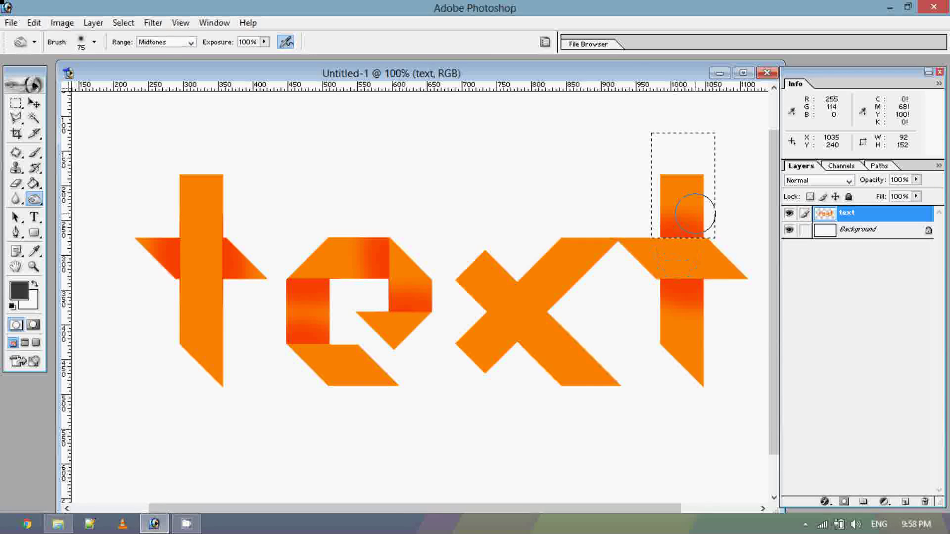
{"action": "key", "text": "m"}
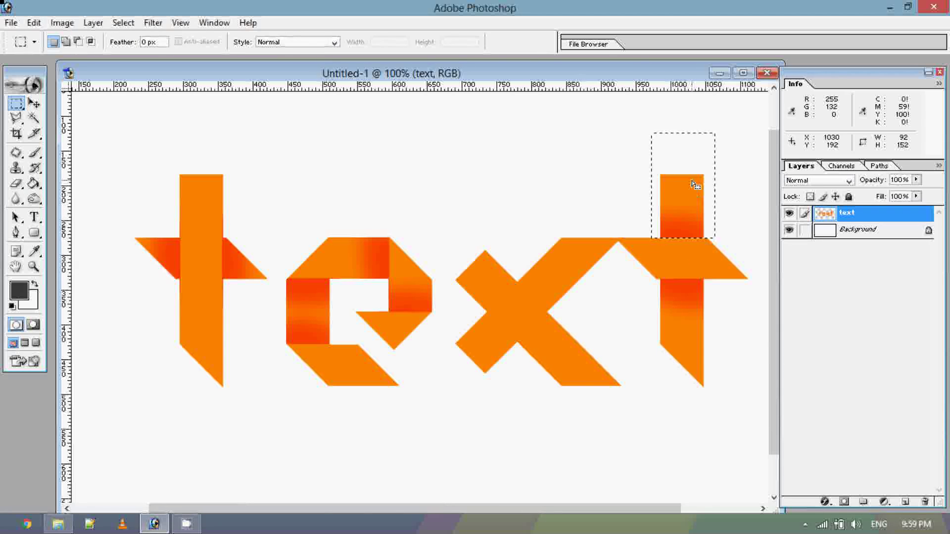
{"action": "mouse_move", "coordinate": [690, 165]}
{"action": "left_mouse_down"}
{"action": "mouse_move", "coordinate": [600, 339]}
{"action": "mouse_move", "coordinate": [591, 282]}
{"action": "mouse_move", "coordinate": [603, 285]}
{"action": "left_mouse_up"}
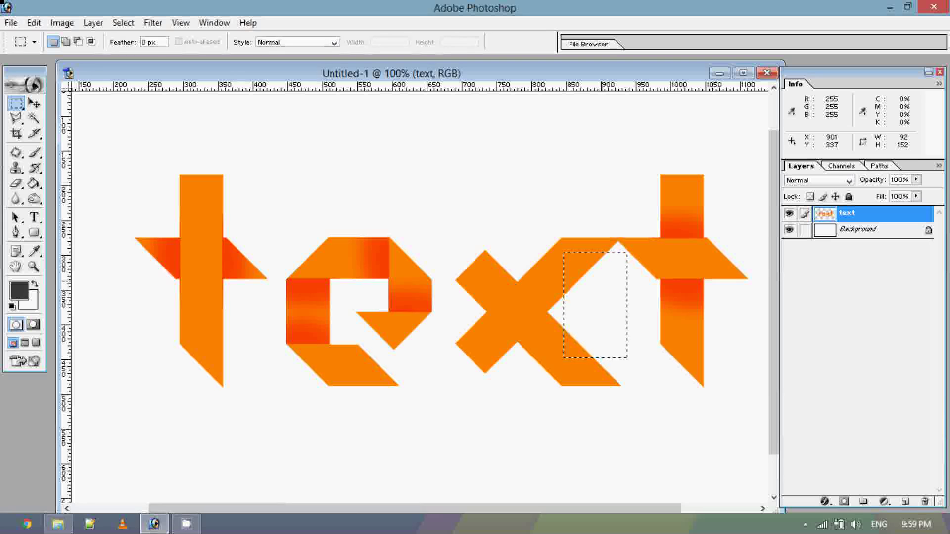
Rotate the selection to follow the x's diagonal and burn a red fold along it.
{"action": "right_click", "coordinate": [597, 304]}
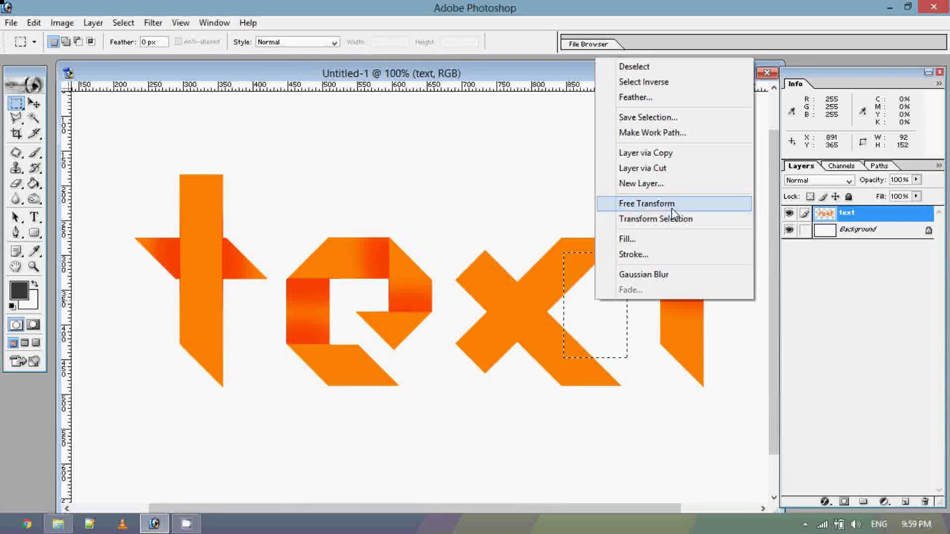
{"action": "left_click", "coordinate": [713, 222]}
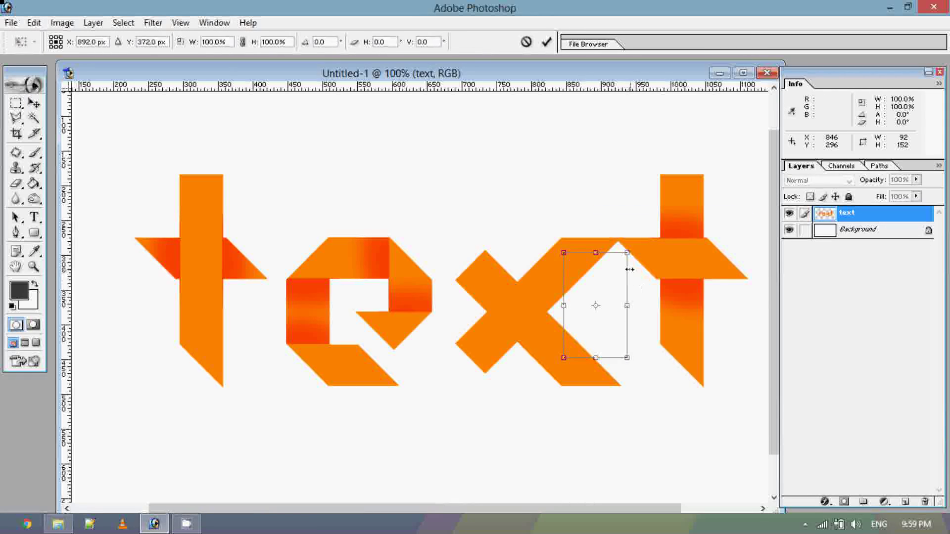
{"action": "mouse_move", "coordinate": [630, 269]}
{"action": "left_mouse_down"}
{"action": "mouse_move", "coordinate": [589, 242]}
{"action": "mouse_move", "coordinate": [578, 246]}
{"action": "left_mouse_up"}
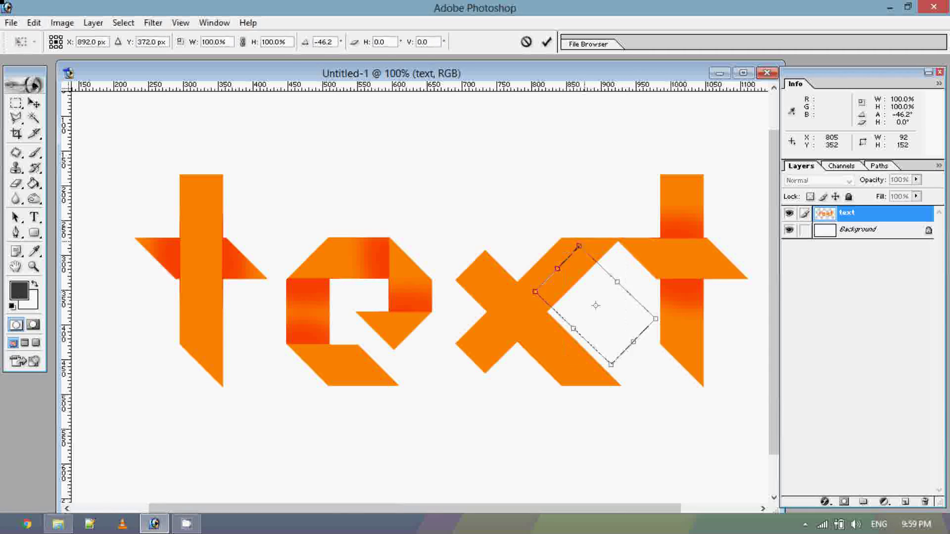
{"action": "key", "text": "Return"}
{"action": "mouse_move", "coordinate": [620, 315]}
{"action": "left_mouse_down"}
{"action": "mouse_move", "coordinate": [575, 287]}
{"action": "mouse_move", "coordinate": [584, 290]}
{"action": "left_mouse_up"}
{"action": "key", "text": "o"}
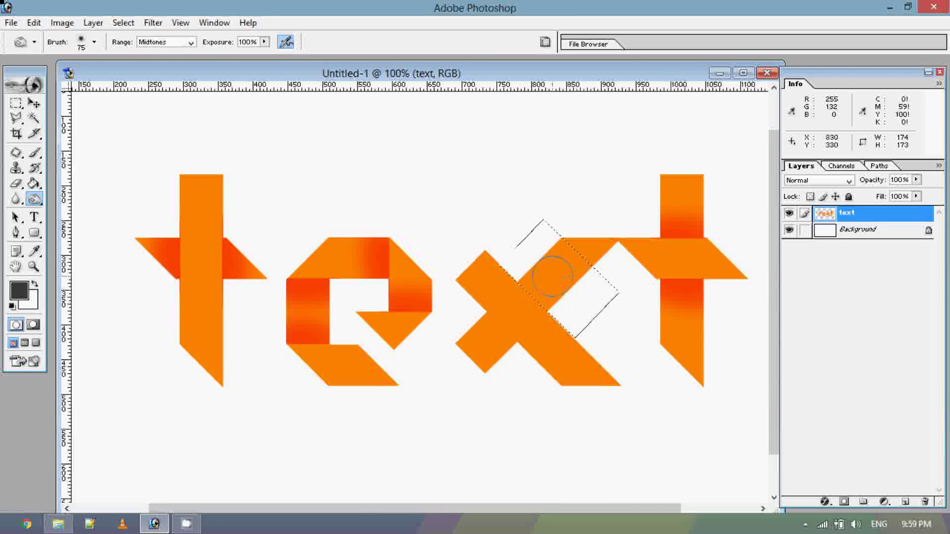
{"action": "left_click_drag", "start_coordinate": [528, 276], "coordinate": [535, 303]}
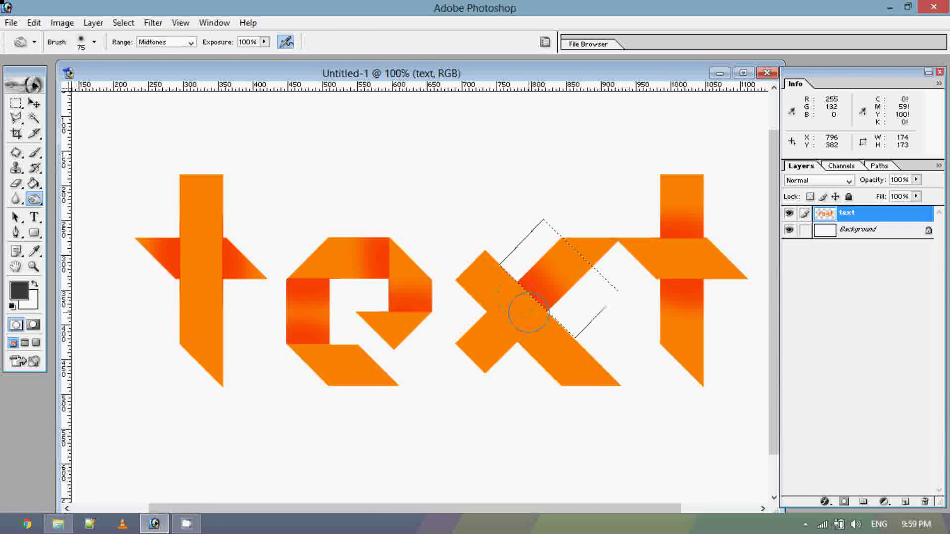
Burn the x's lower-left arm red as well, then deselect.
{"action": "key", "text": "m"}
{"action": "left_click_drag", "start_coordinate": [584, 263], "coordinate": [492, 350]}
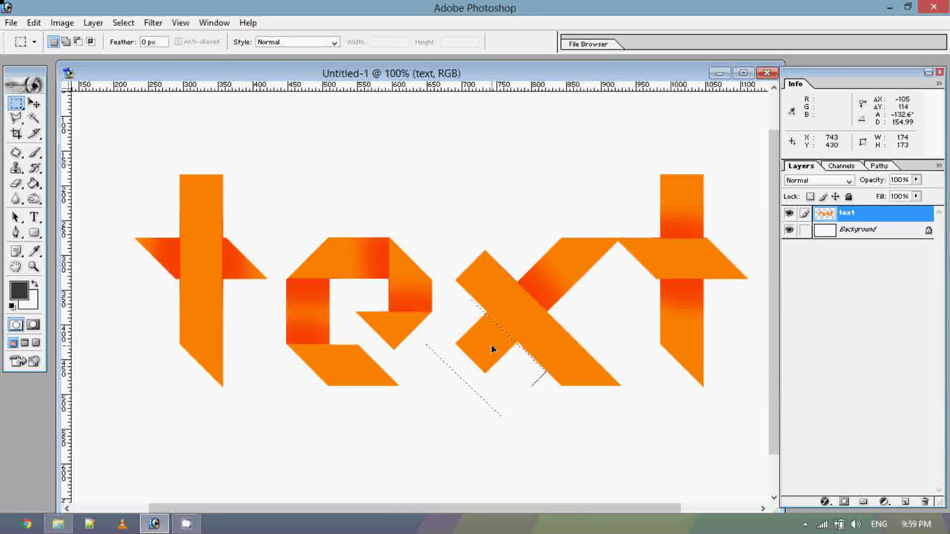
{"action": "left_click_drag", "start_coordinate": [492, 350], "coordinate": [506, 331]}
{"action": "key", "text": "o"}
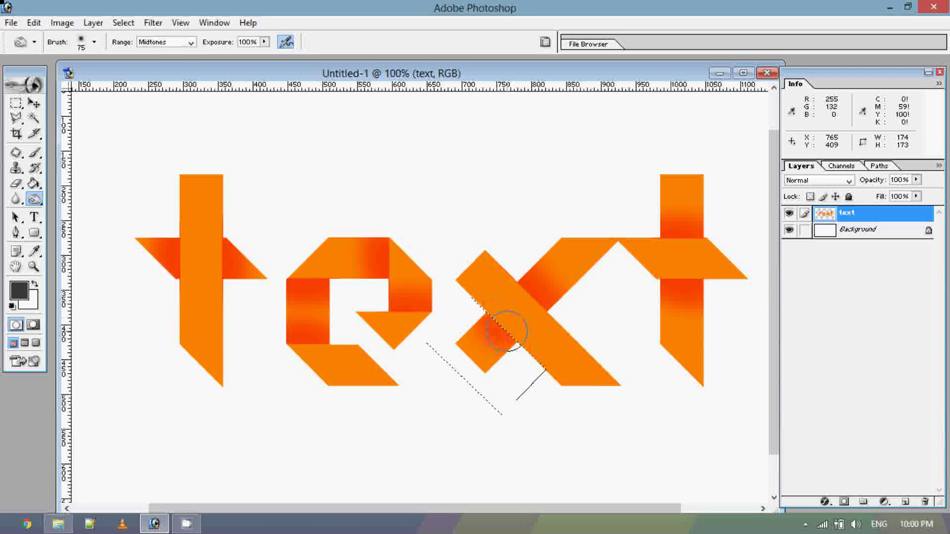
{"action": "key", "text": "ctrl+d"}
{"action": "key", "text": "v"}
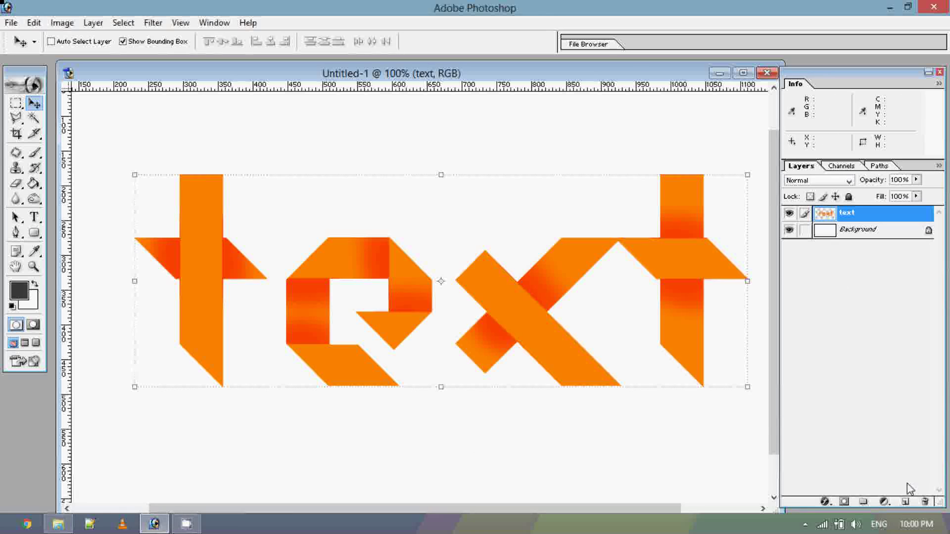
On a new layer, draw four added elliptical selections beneath the t, e, x and t.
{"action": "left_click", "coordinate": [905, 502]}
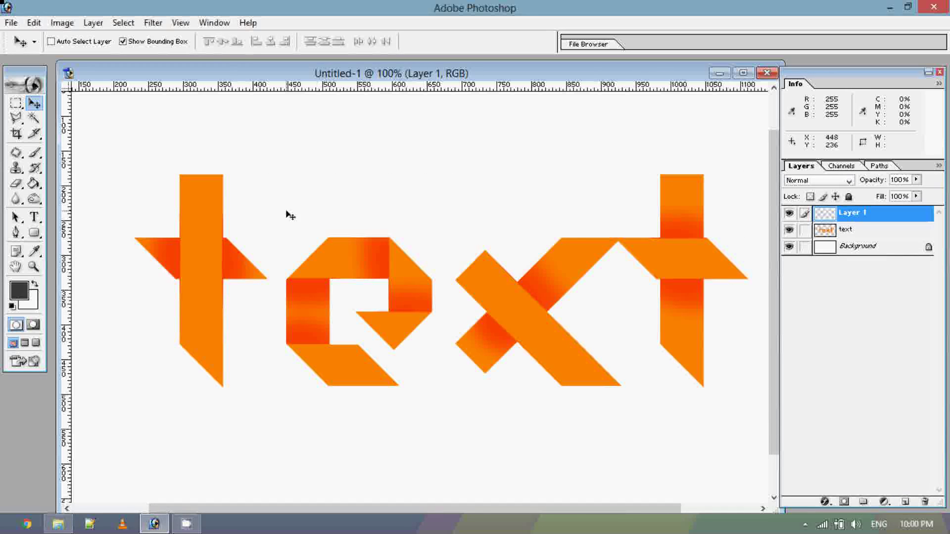
{"action": "left_click", "coordinate": [16, 105]}
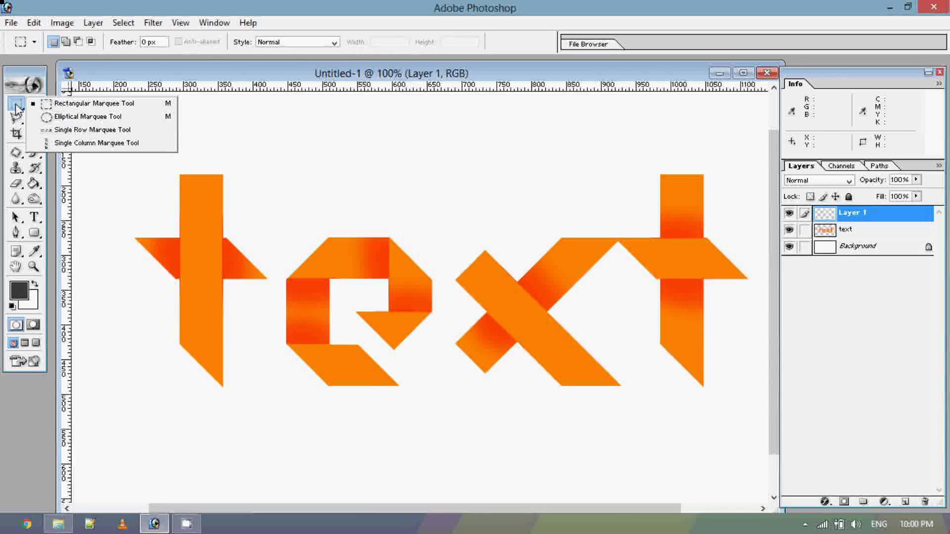
{"action": "left_click", "coordinate": [95, 121]}
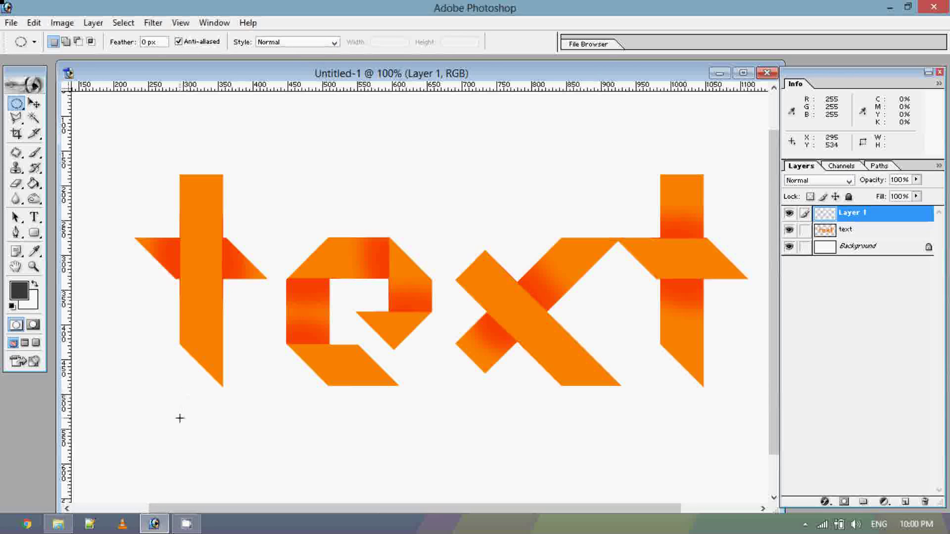
{"action": "mouse_move", "coordinate": [172, 421]}
{"action": "left_mouse_down"}
{"action": "mouse_move", "coordinate": [263, 438]}
{"action": "mouse_move", "coordinate": [242, 436]}
{"action": "left_mouse_up"}
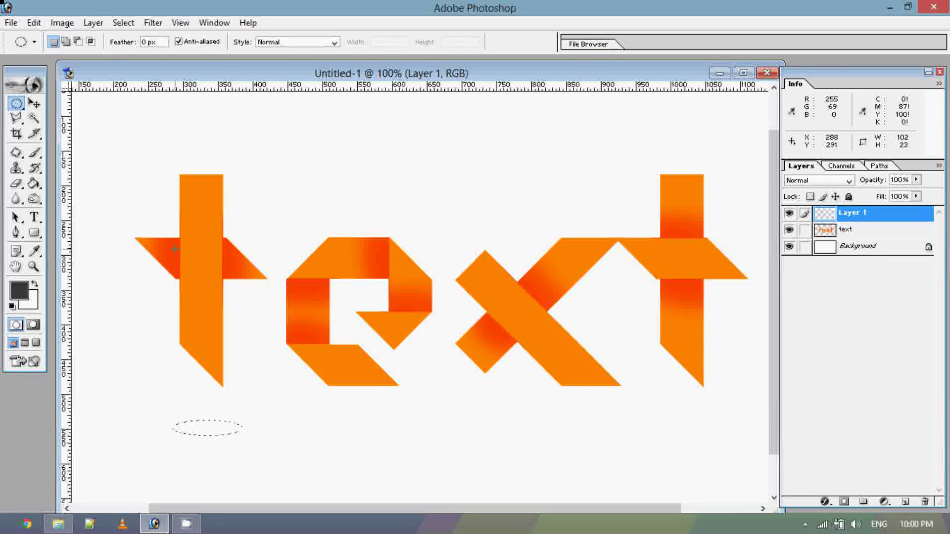
{"action": "left_click", "coordinate": [65, 42]}
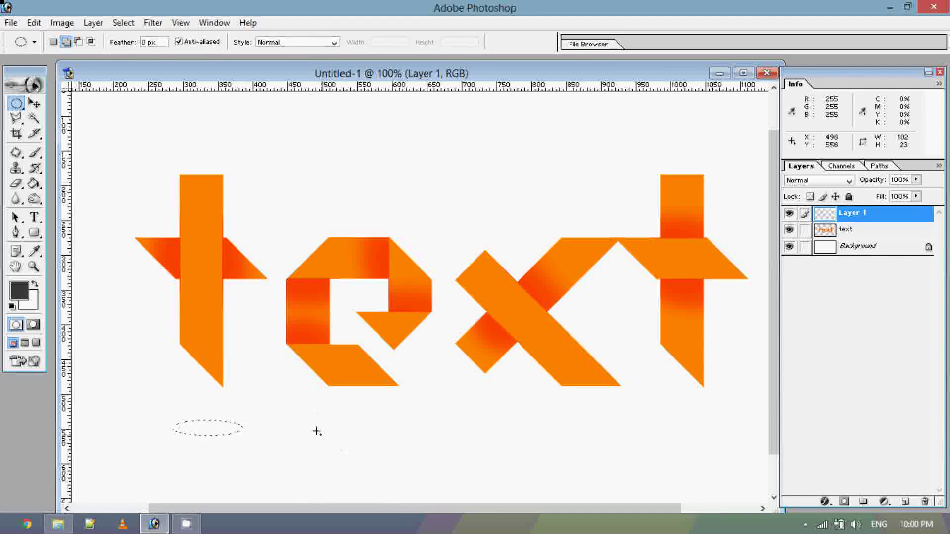
{"action": "left_click_drag", "start_coordinate": [307, 423], "coordinate": [413, 438]}
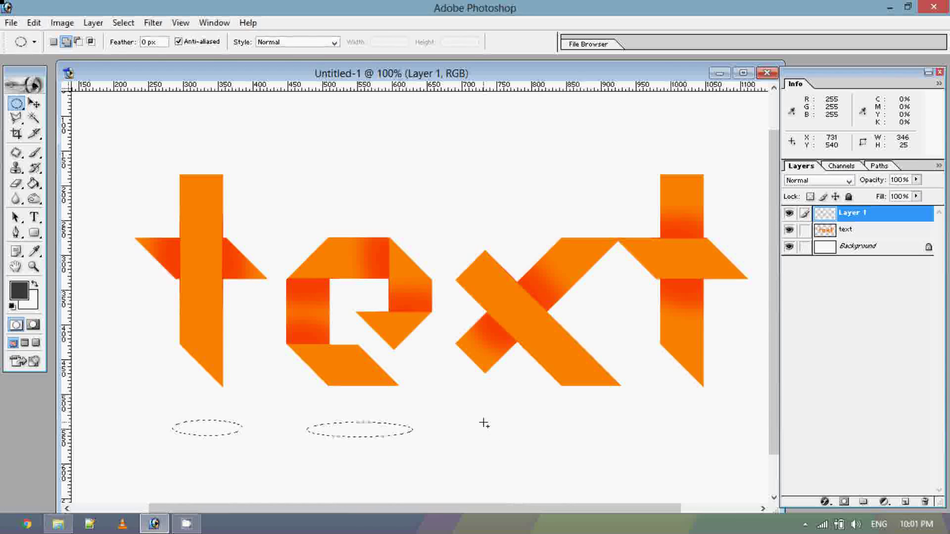
{"action": "left_click_drag", "start_coordinate": [484, 423], "coordinate": [617, 437]}
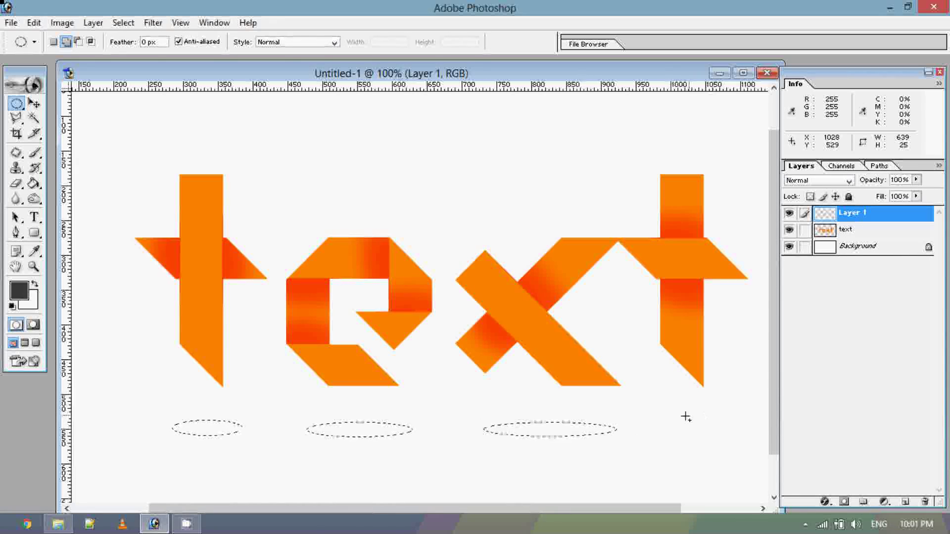
{"action": "left_click_drag", "start_coordinate": [670, 418], "coordinate": [725, 434]}
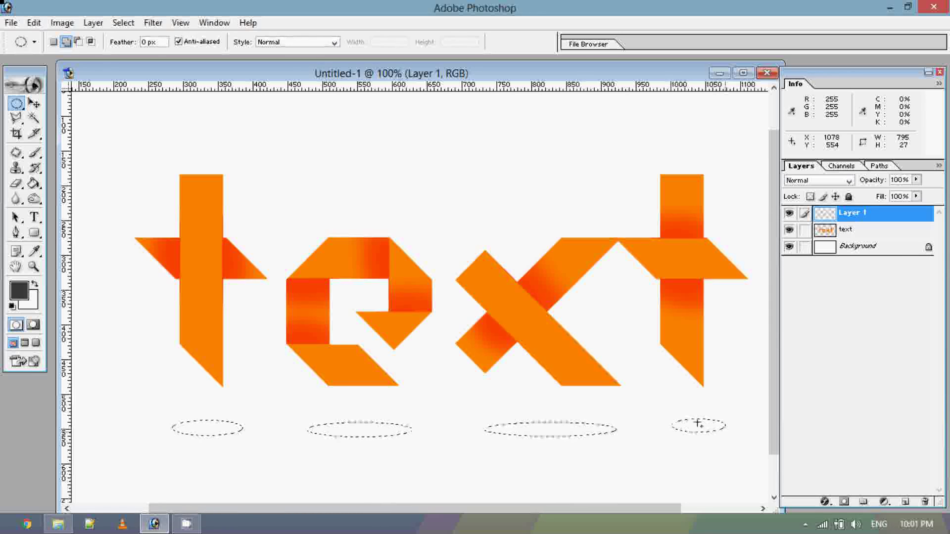
Fill the four ovals with dark grey using the Paint Bucket and deselect.
{"action": "left_click", "coordinate": [34, 183]}
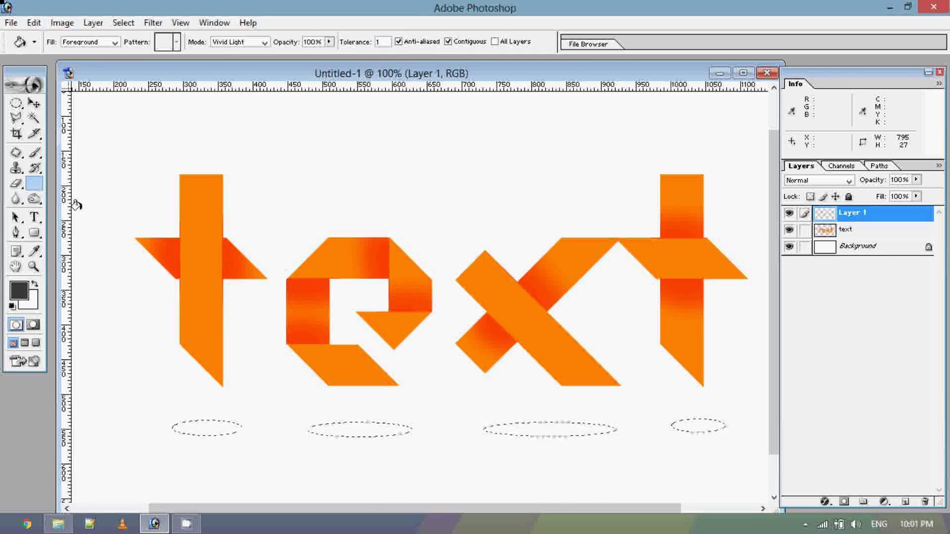
{"action": "left_click", "coordinate": [211, 424]}
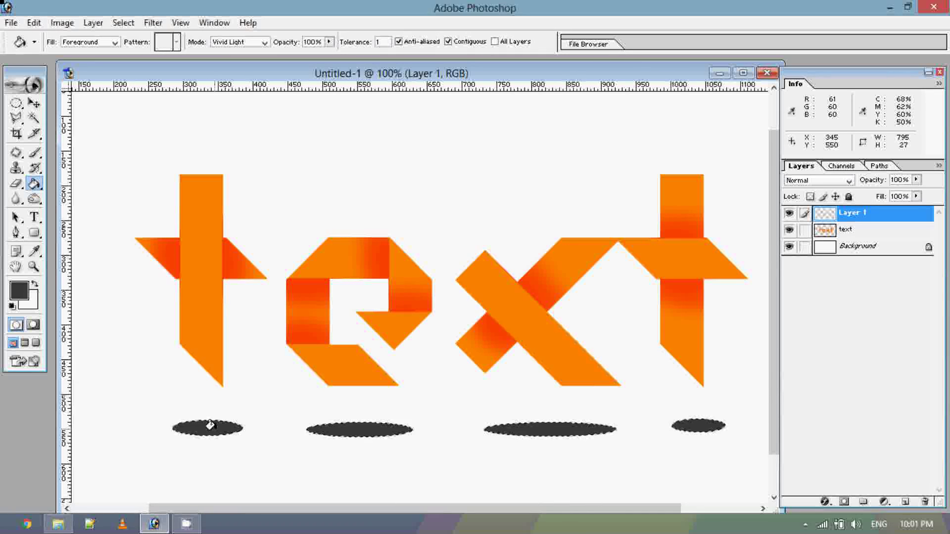
{"action": "key", "text": "ctrl+d"}
Apply a Gaussian Blur with a 10.0-pixel radius to the oval shadows.
{"action": "key", "text": "m"}
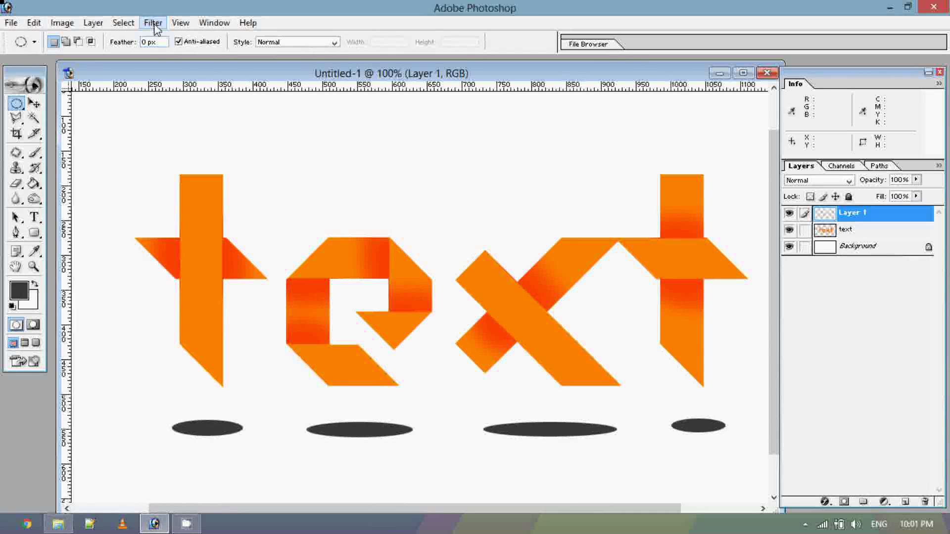
{"action": "left_click", "coordinate": [153, 23]}
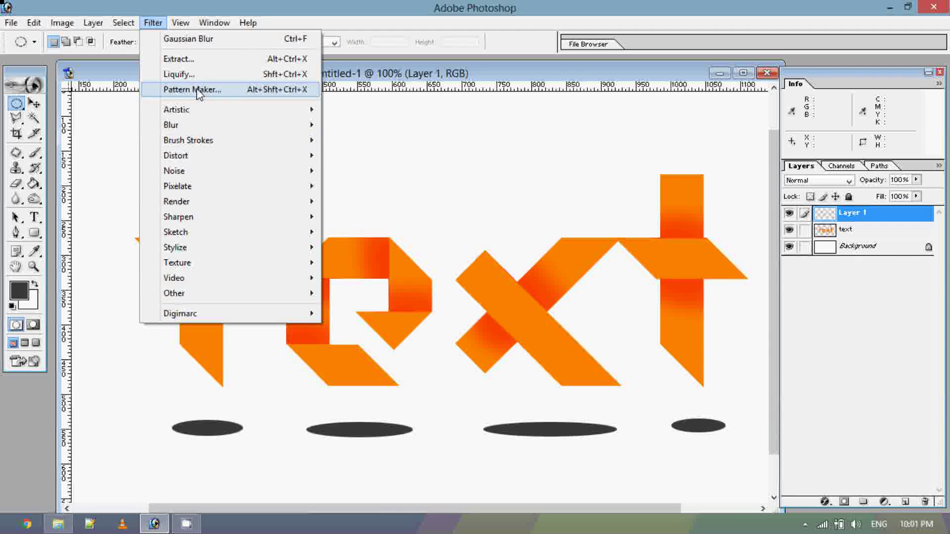
{"action": "mouse_move", "coordinate": [223, 125]}
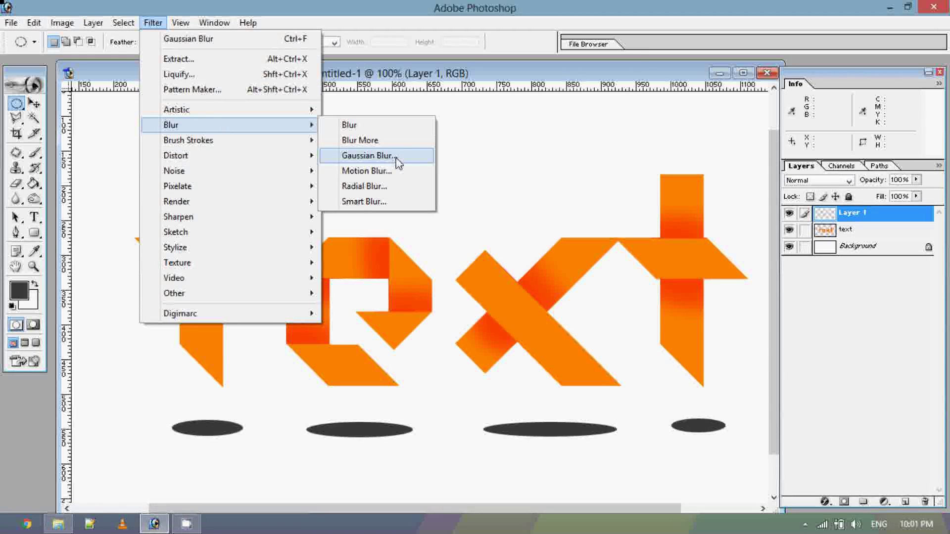
{"action": "left_click", "coordinate": [369, 156]}
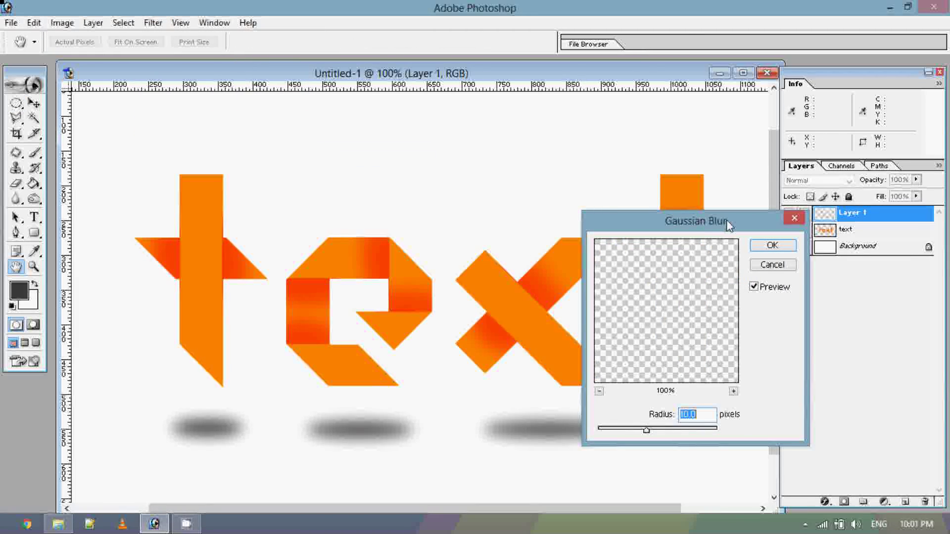
{"action": "left_click_drag", "start_coordinate": [729, 226], "coordinate": [730, 176]}
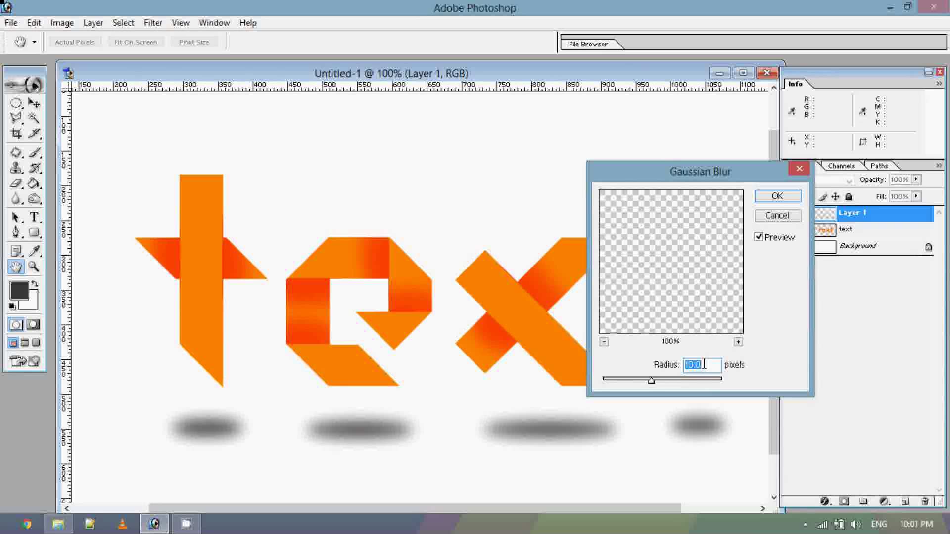
{"action": "left_click", "coordinate": [787, 196]}
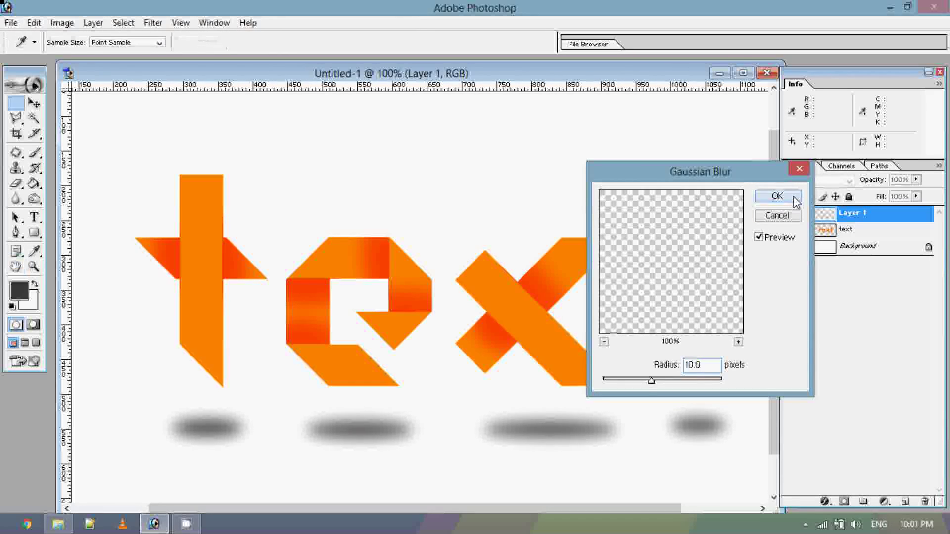